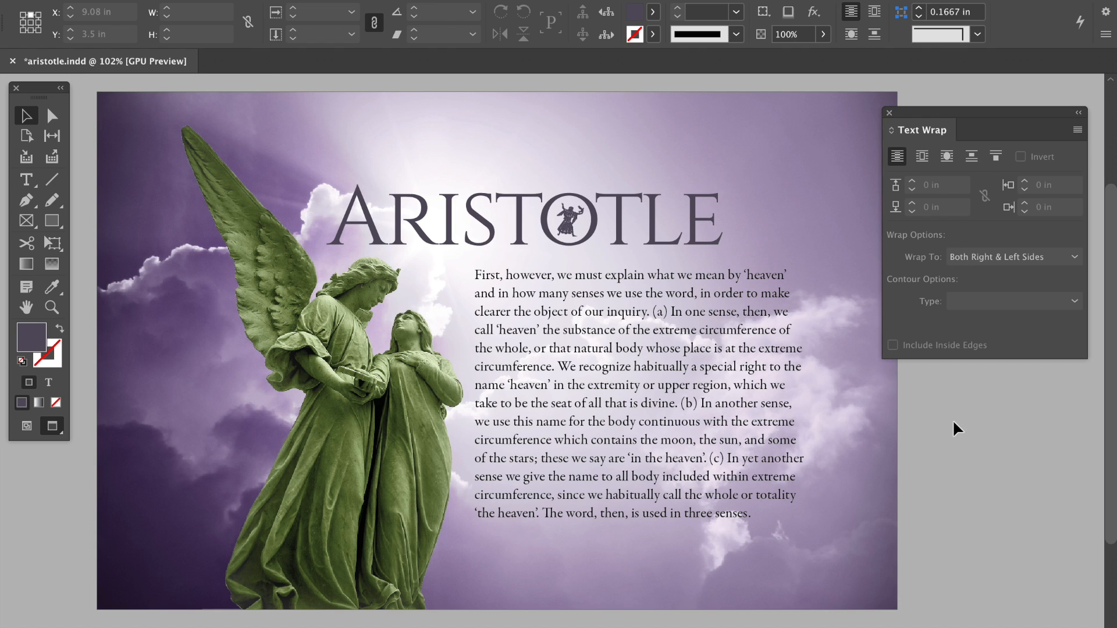
# - Position the small statue picture over the start of the body text and wrap the text around its bounding box
pyautogui.moveTo(1010, 513); pyautogui.dragTo(570, 334)
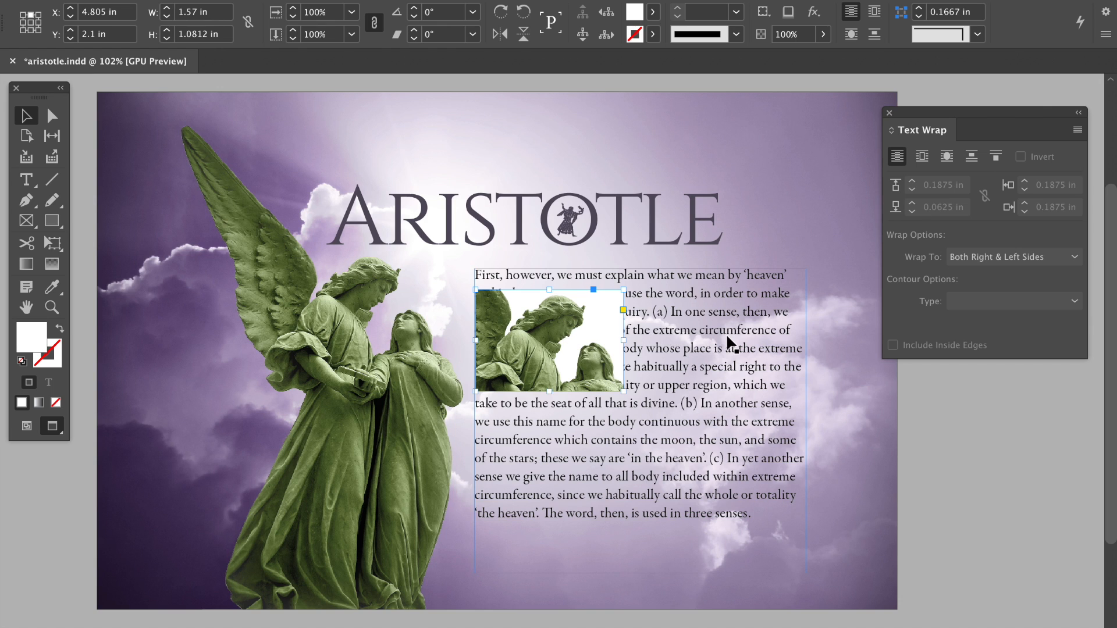
pyautogui.click(922, 158)
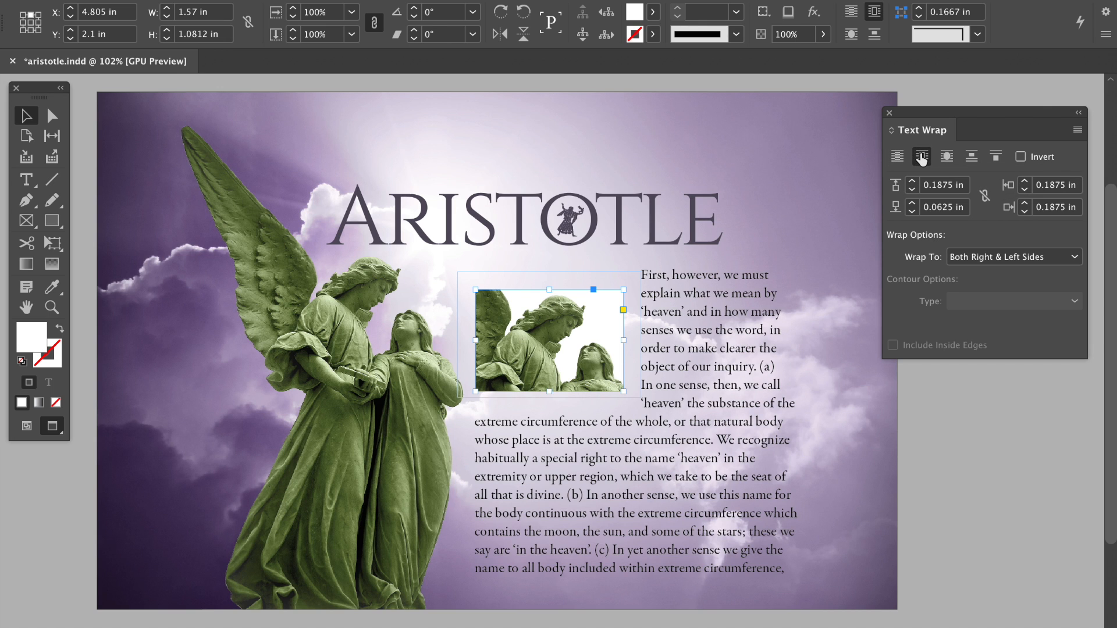
pyautogui.click(979, 468)
pyautogui.moveTo(609, 326); pyautogui.dragTo(582, 308)
# - Set the small picture's wrap offsets to 0.125 in at the top, left and right, and 0 in at the bottom
pyautogui.click(912, 212)
pyautogui.click(1024, 189)
pyautogui.click(1024, 212)
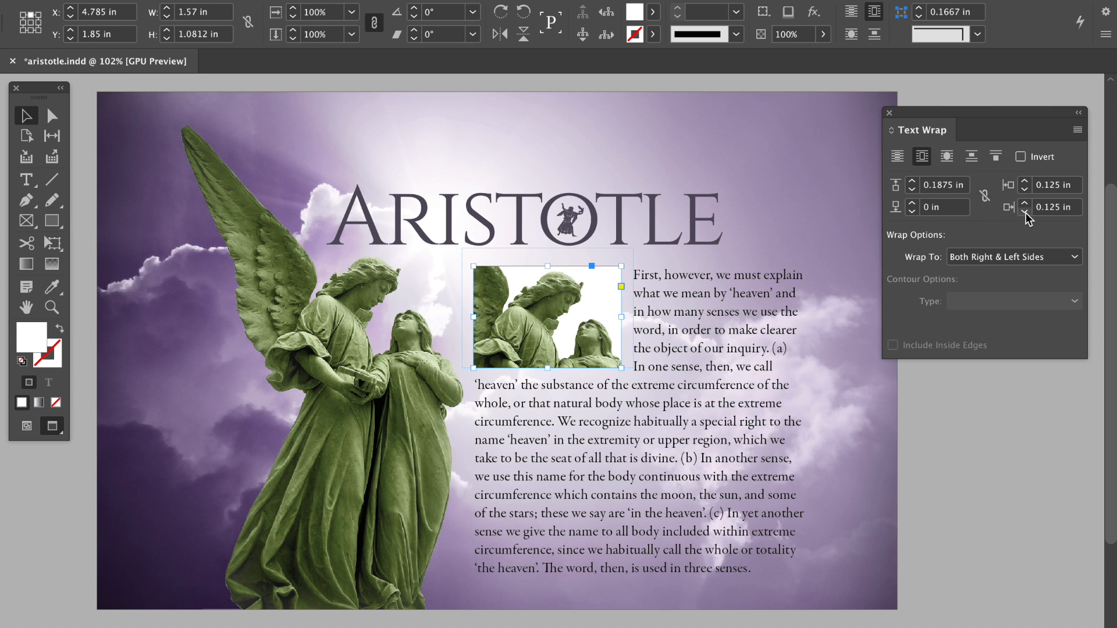
pyautogui.click(911, 190)
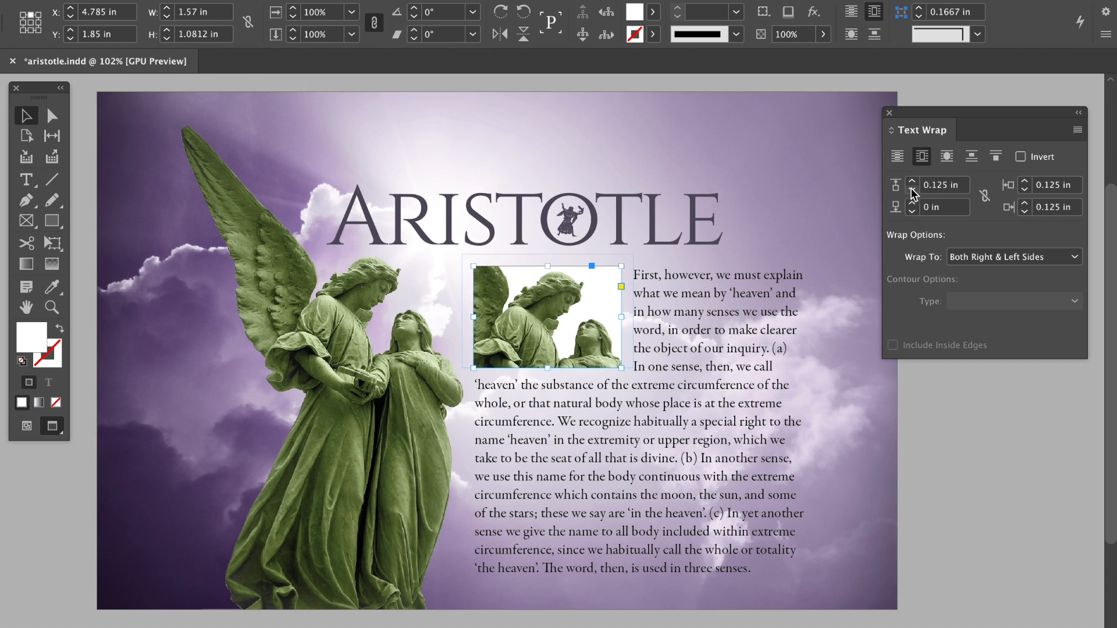
pyautogui.click(892, 458)
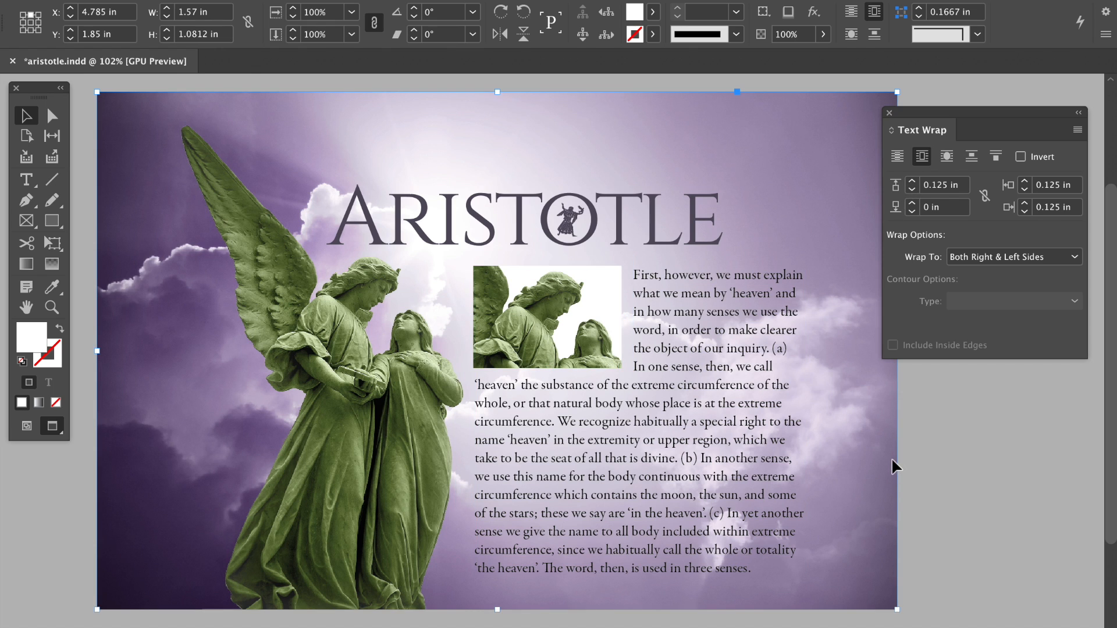
pyautogui.click(597, 292)
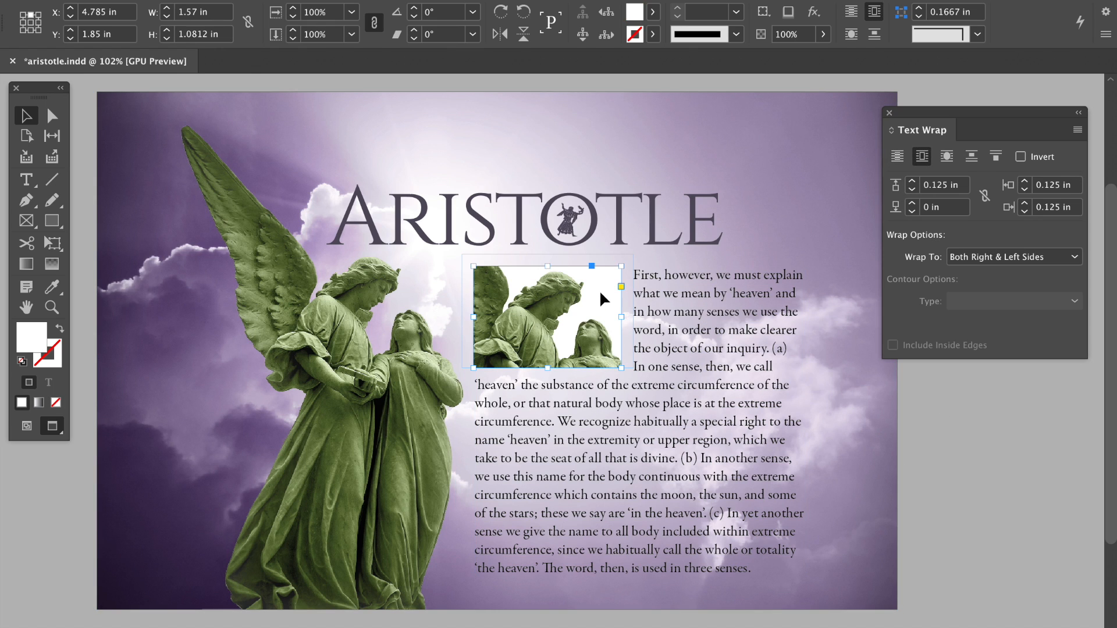
# - Try the Jump Object and Jump to Next Column wraps on the small picture, and delete the picture
pyautogui.click(972, 157)
pyautogui.moveTo(601, 318); pyautogui.dragTo(618, 352)
pyautogui.click(996, 163)
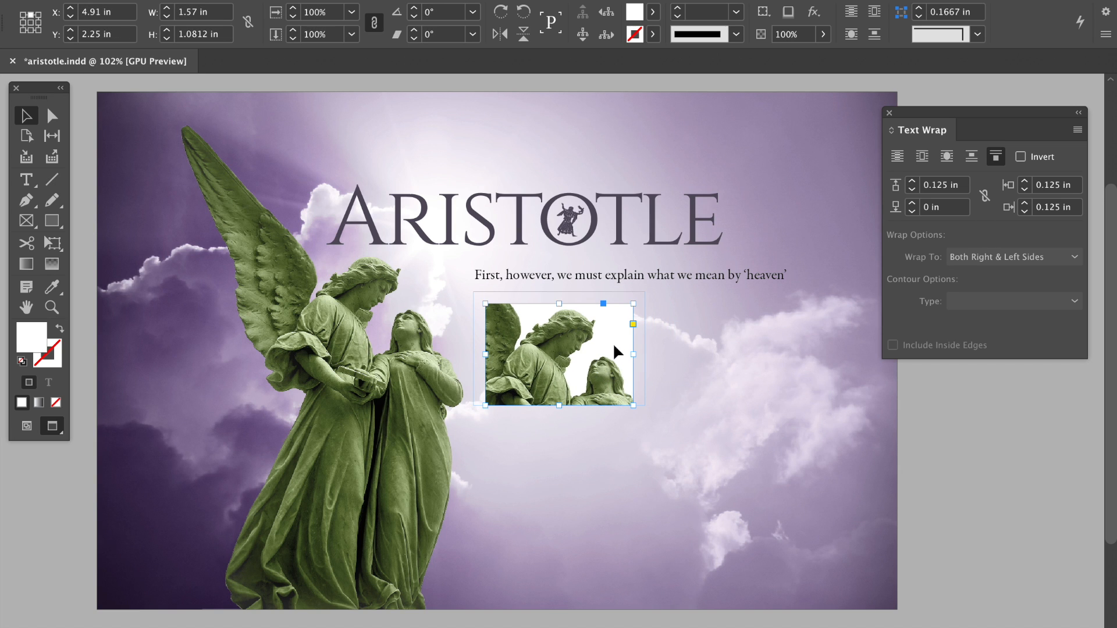
pyautogui.press('Delete')
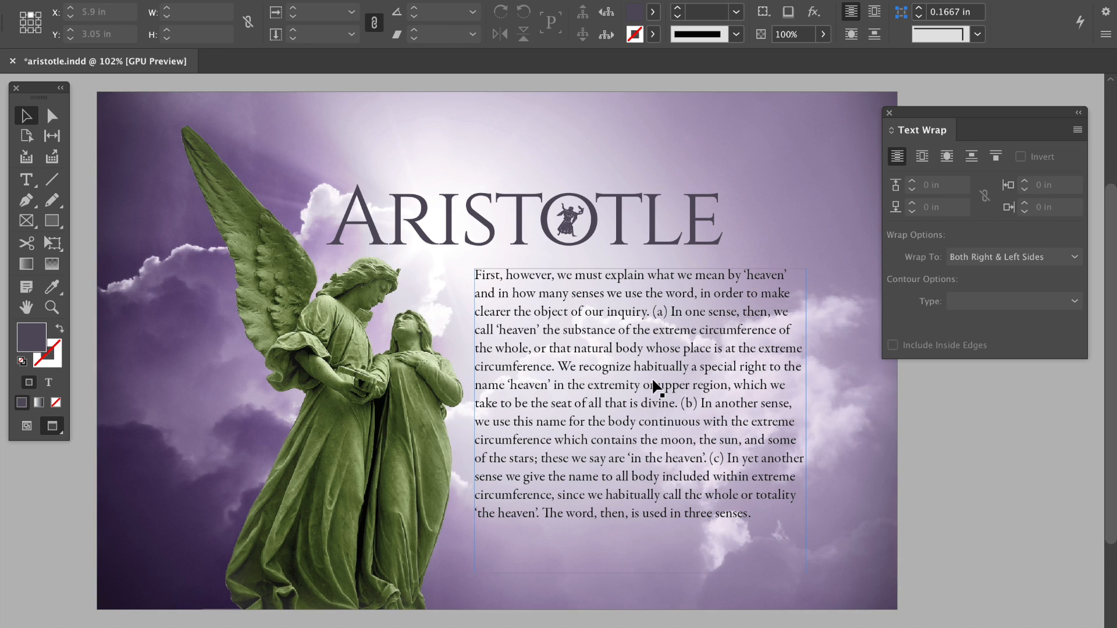
# - Extend the body text frame's left edge over the large statue, making the frame 4.51 in wide
pyautogui.click(313, 412)
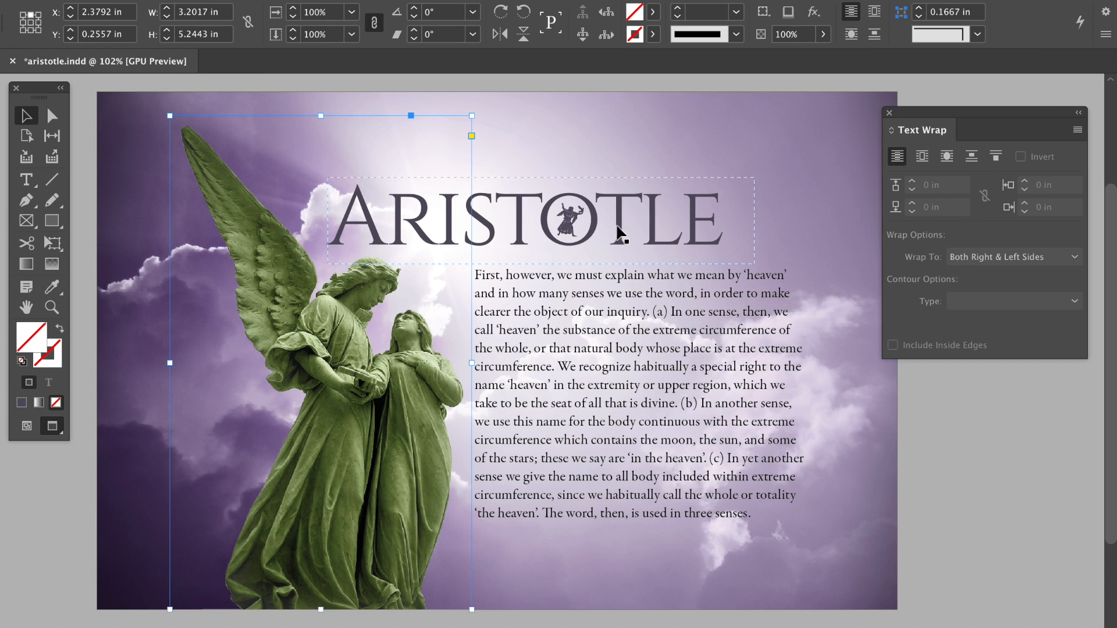
pyautogui.click(991, 442)
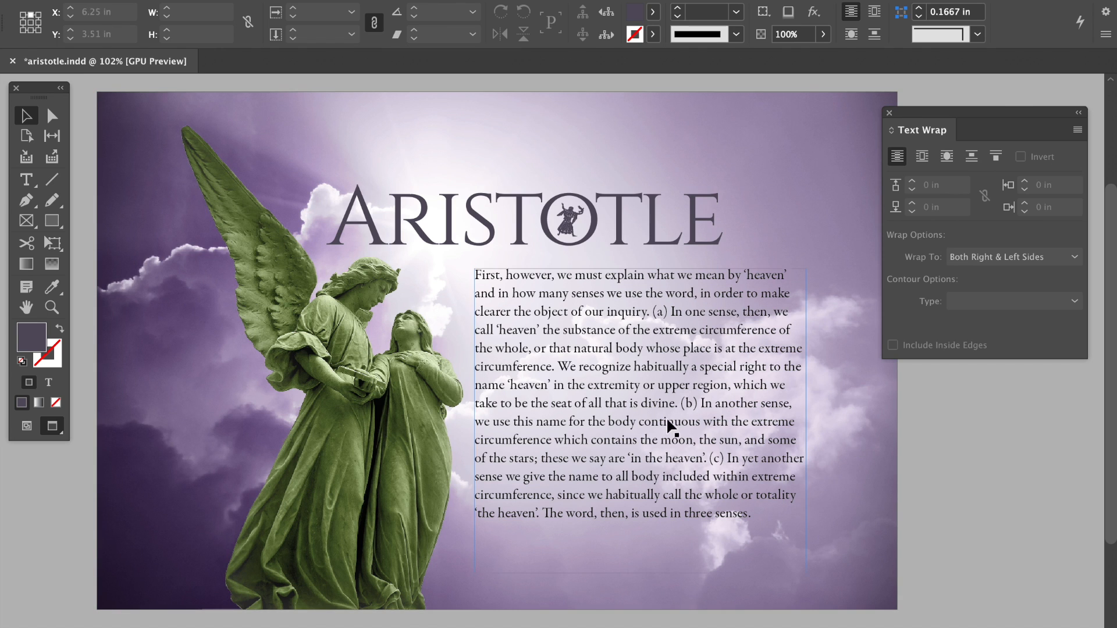
pyautogui.click(544, 431)
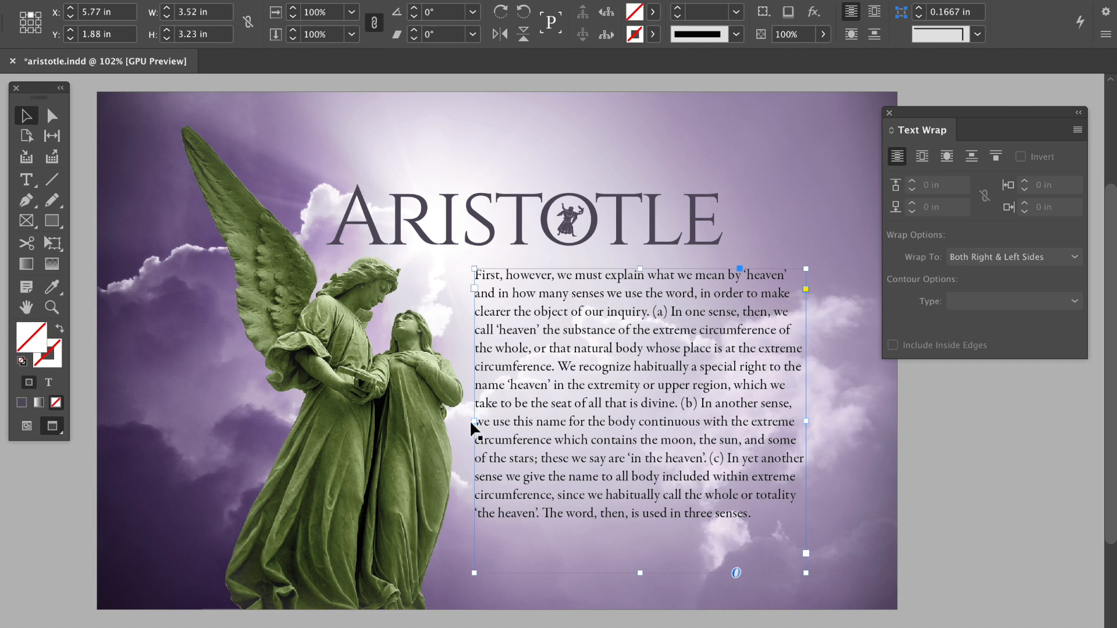
pyautogui.moveTo(475, 422); pyautogui.dragTo(381, 420)
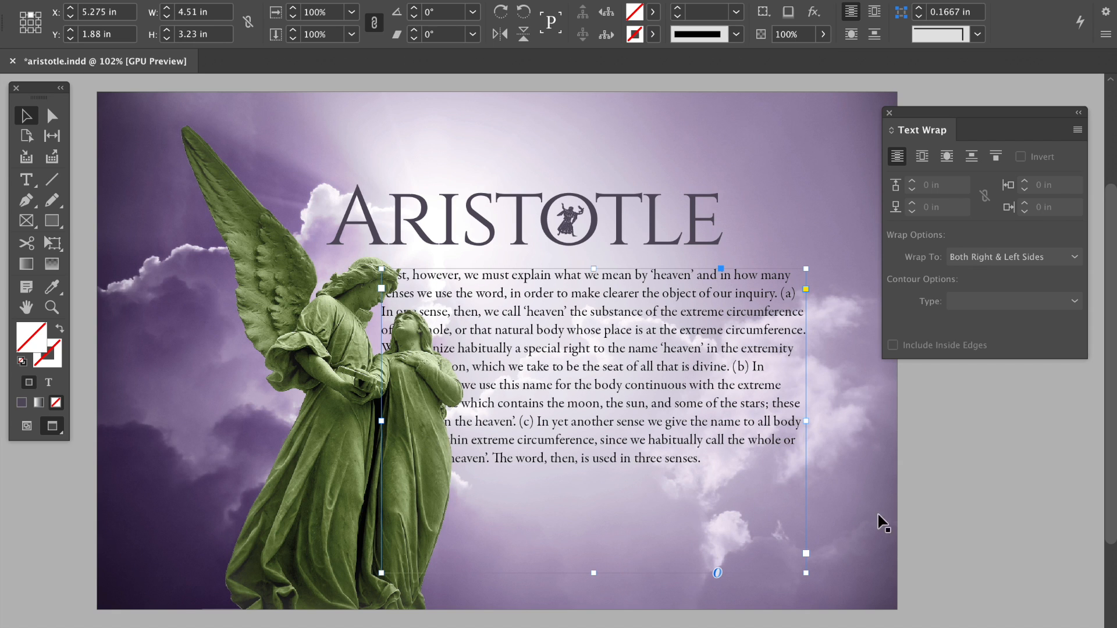
pyautogui.click(1069, 514)
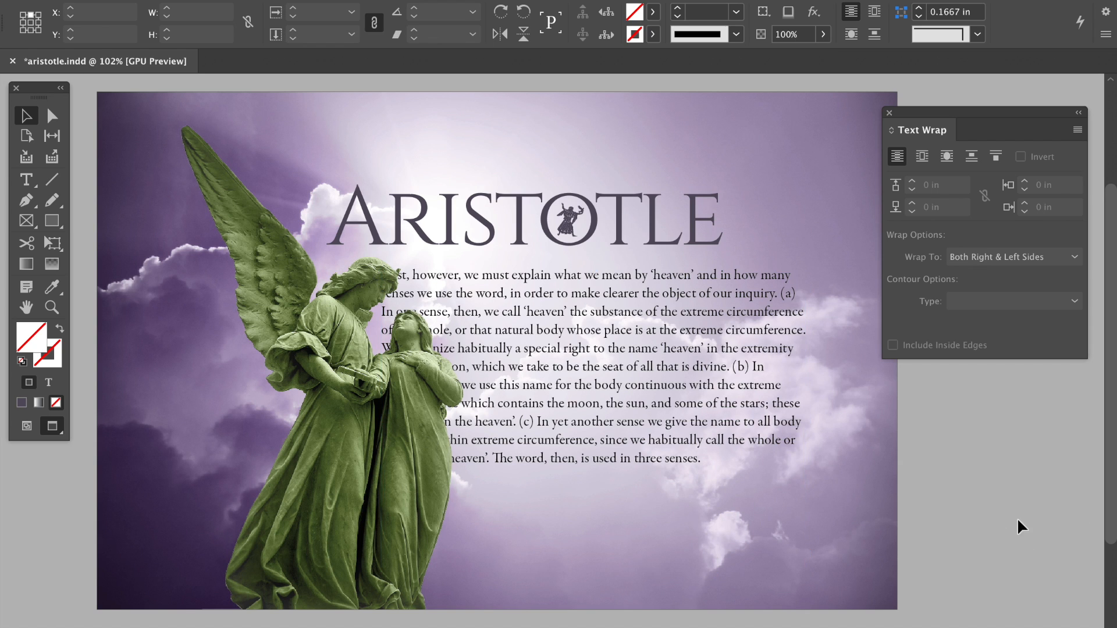
# - Wrap the text around the large statue's object shape with the Detect Edges contour type
pyautogui.click(320, 386)
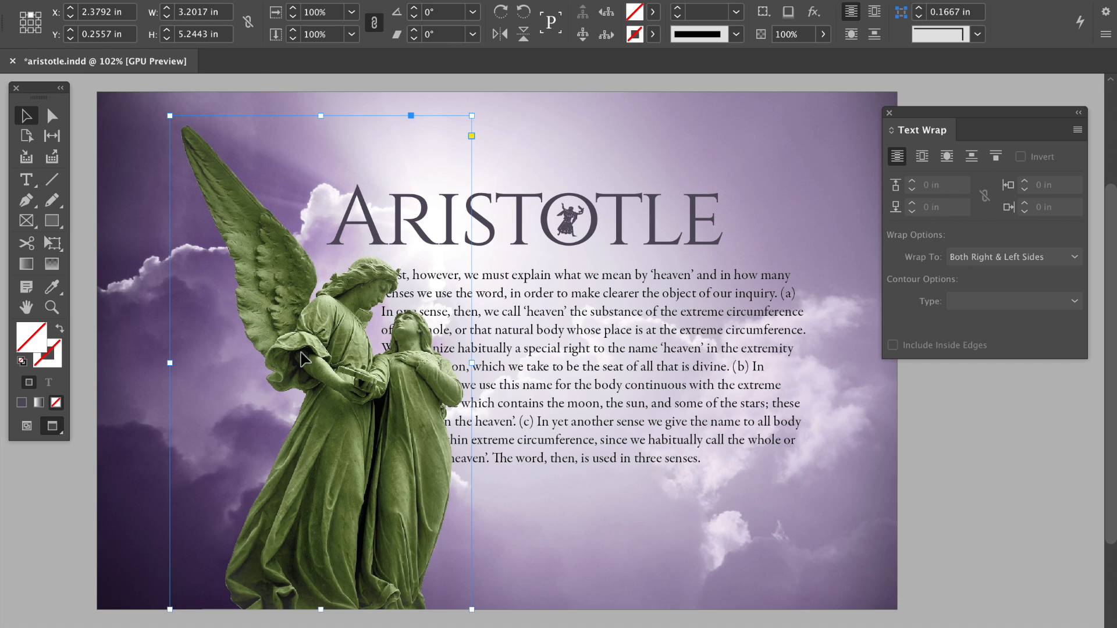
pyautogui.scroll(2, 330, 335)
pyautogui.scroll(1, 356, 341)
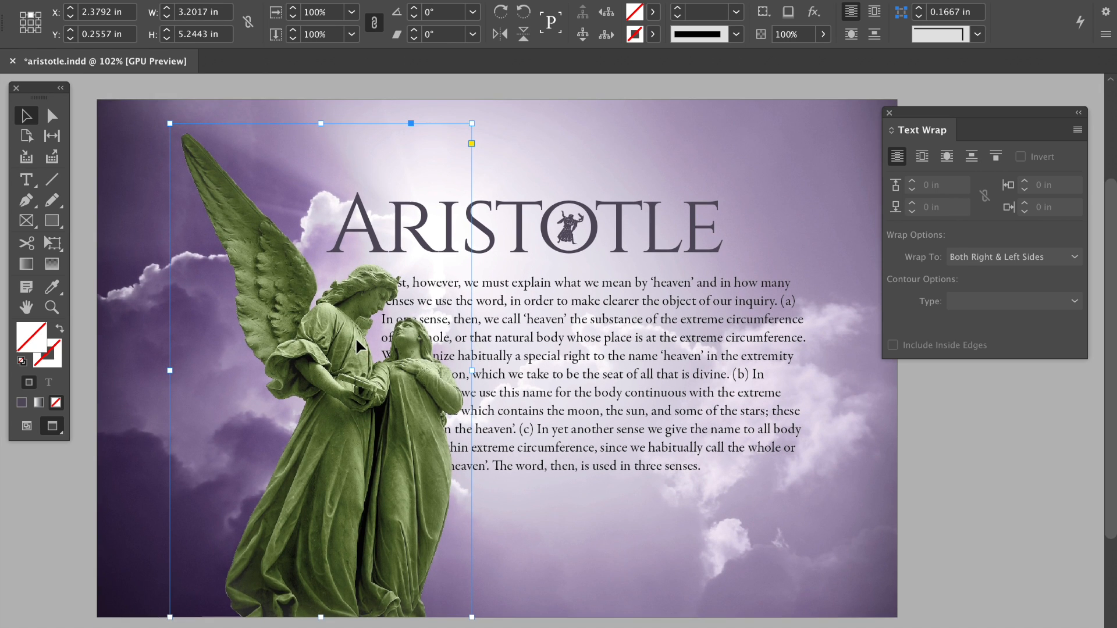
pyautogui.click(947, 156)
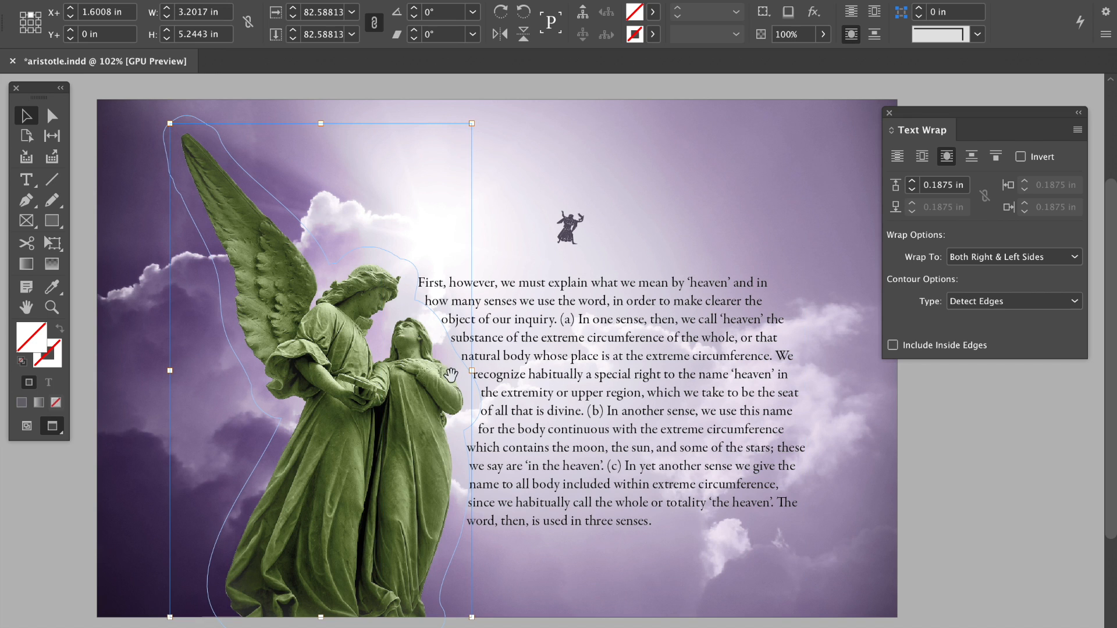
# - Try a 0.125 in wrap offset around the statue and set it back to 0.1875 in
pyautogui.click(912, 191)
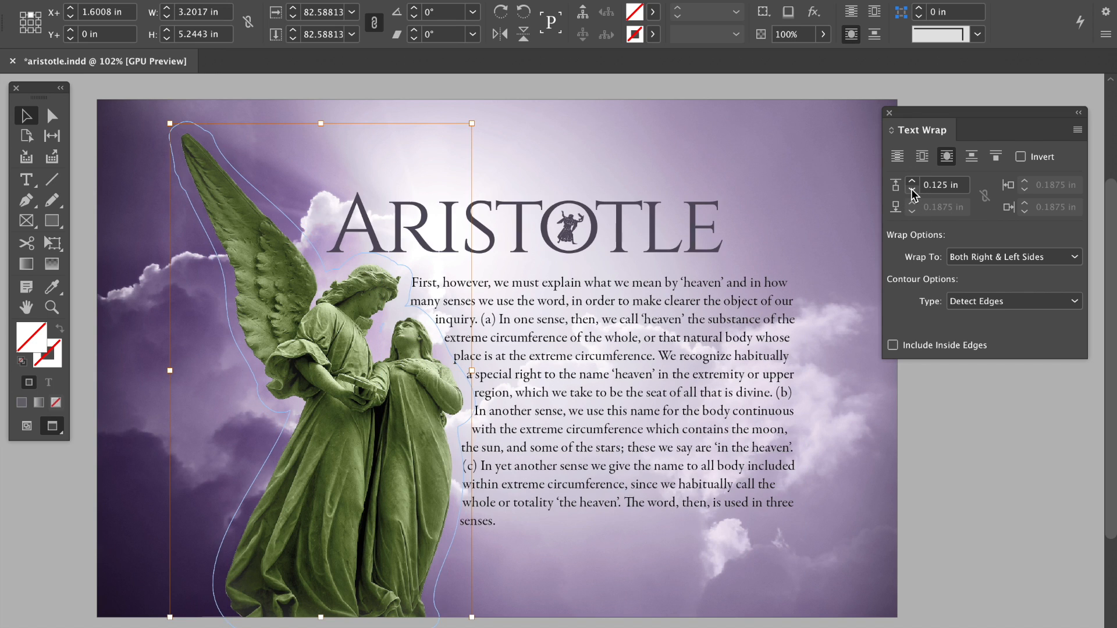
pyautogui.click(913, 190)
pyautogui.click(912, 182)
pyautogui.click(912, 182)
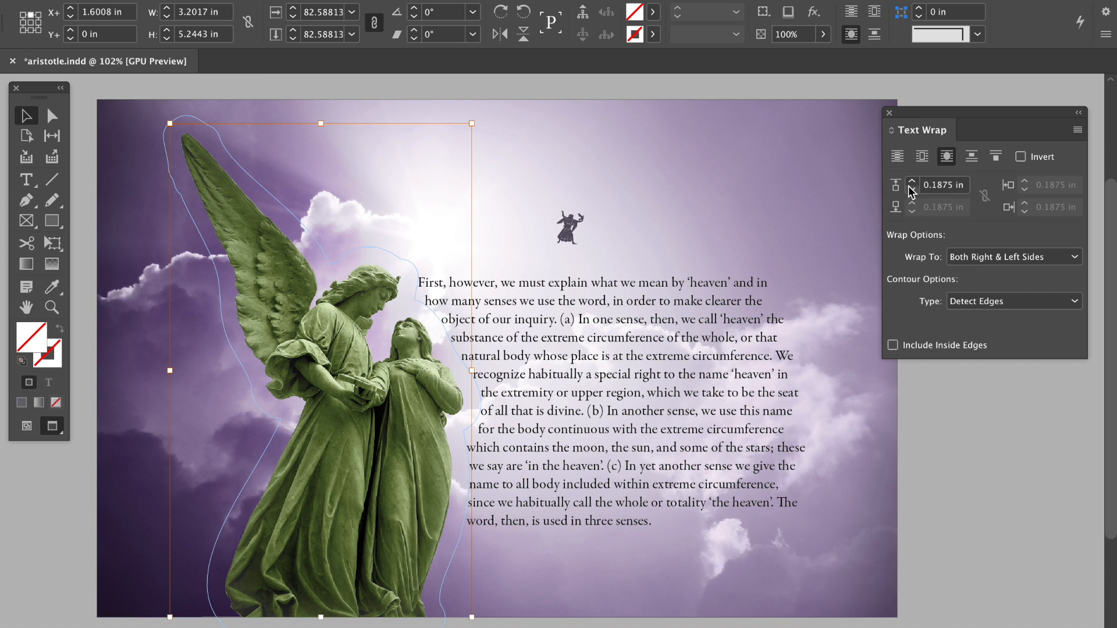
pyautogui.click(913, 190)
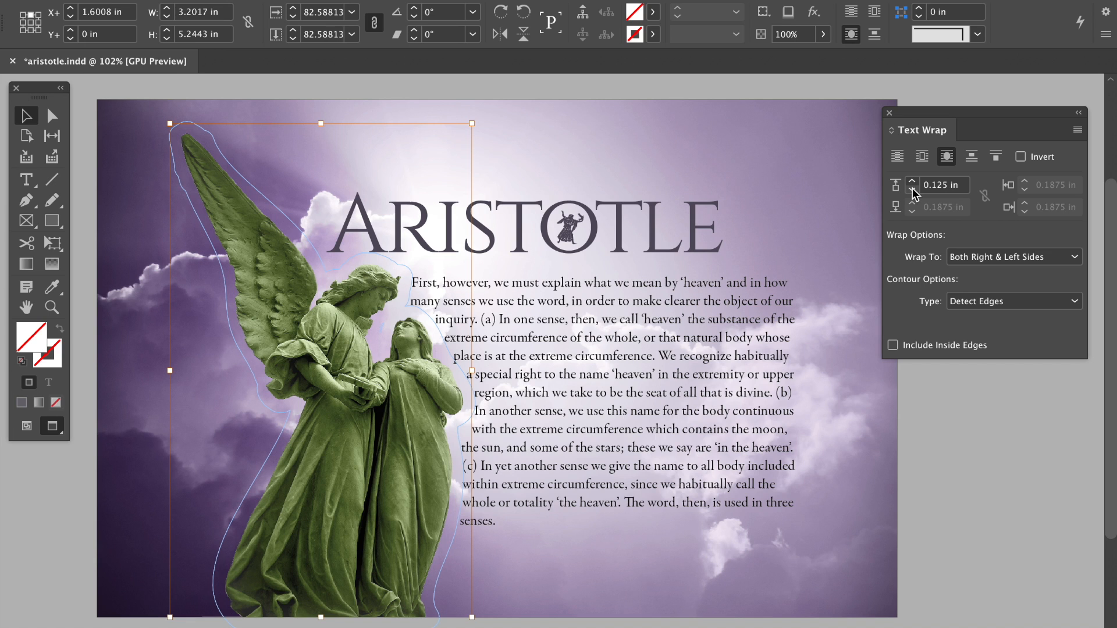
pyautogui.click(912, 182)
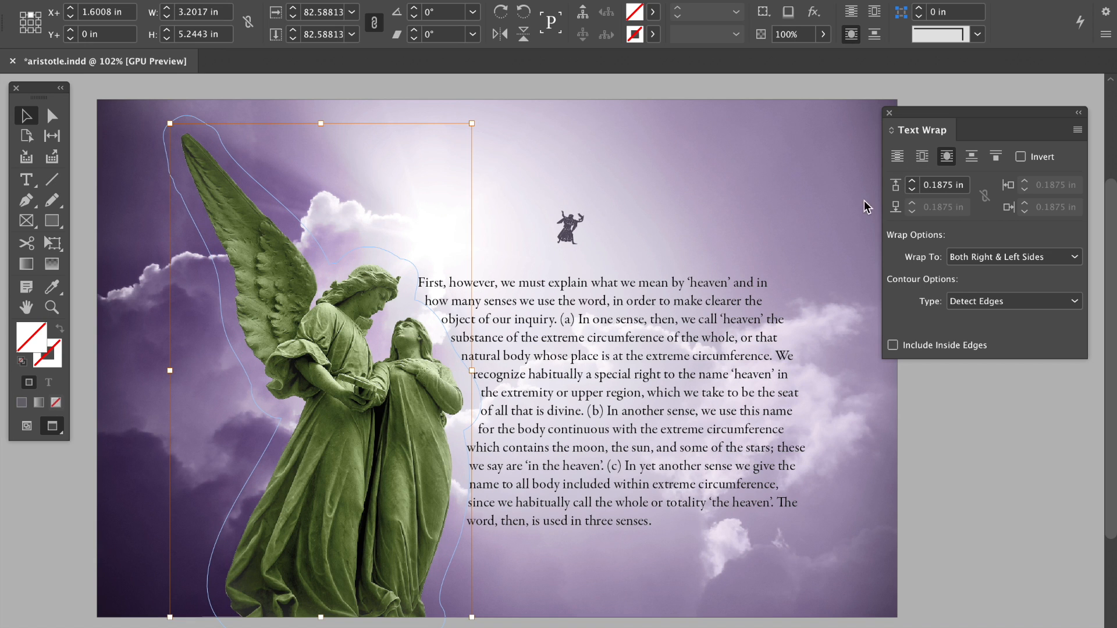
# - Enable Text Wrap Only Affects Text Beneath in the Composition preferences so the Aristotle title ignores the statue's wrap
pyautogui.click(704, 224)
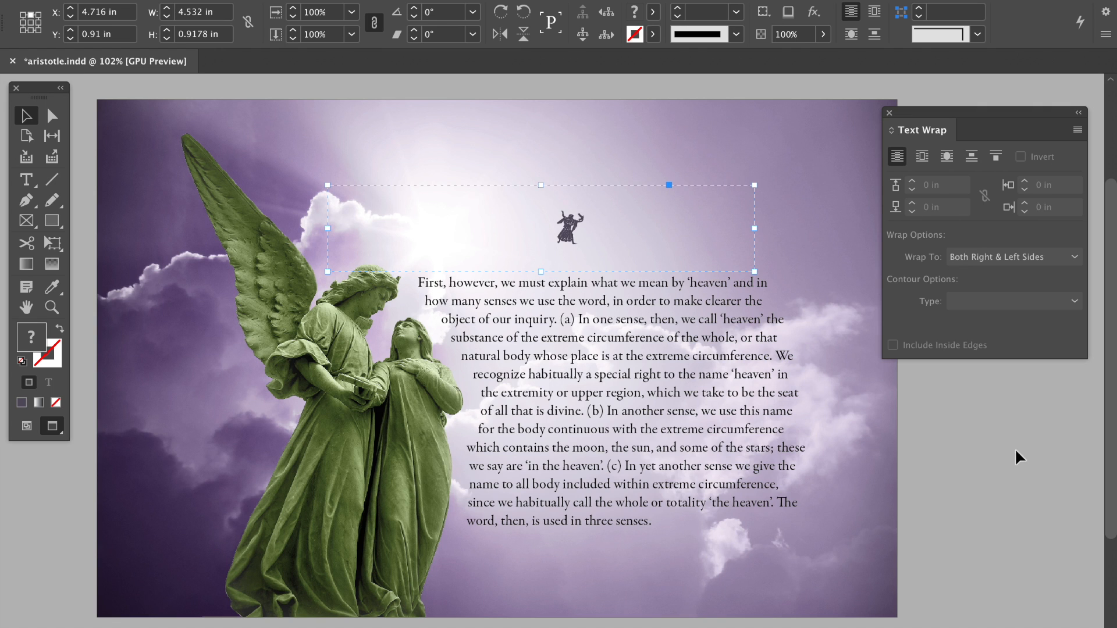
pyautogui.click(995, 451)
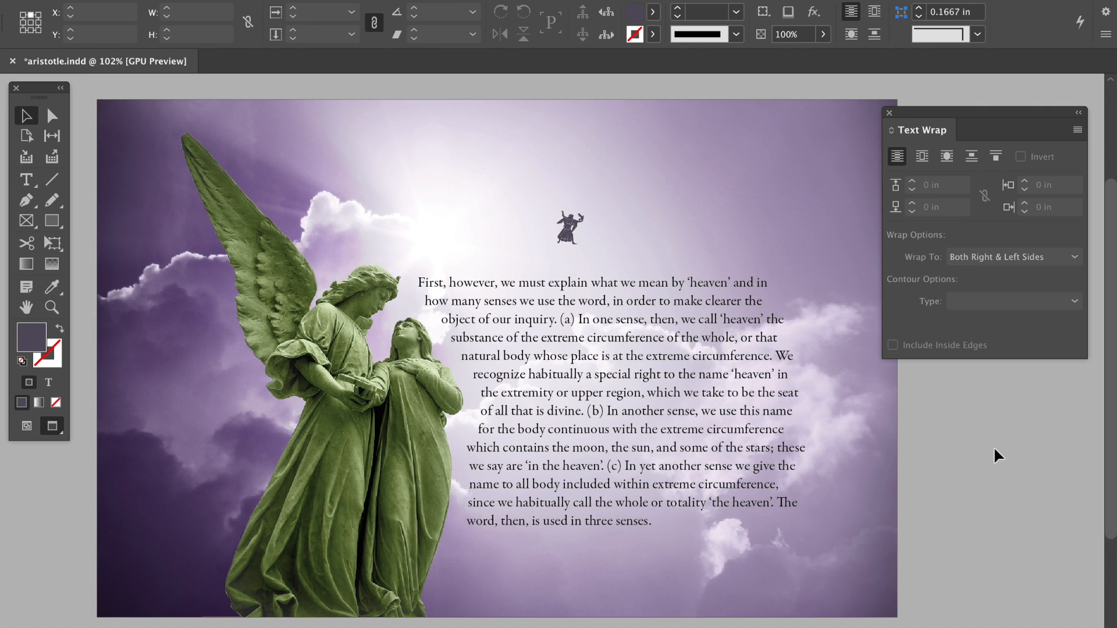
pyautogui.press('super+k')
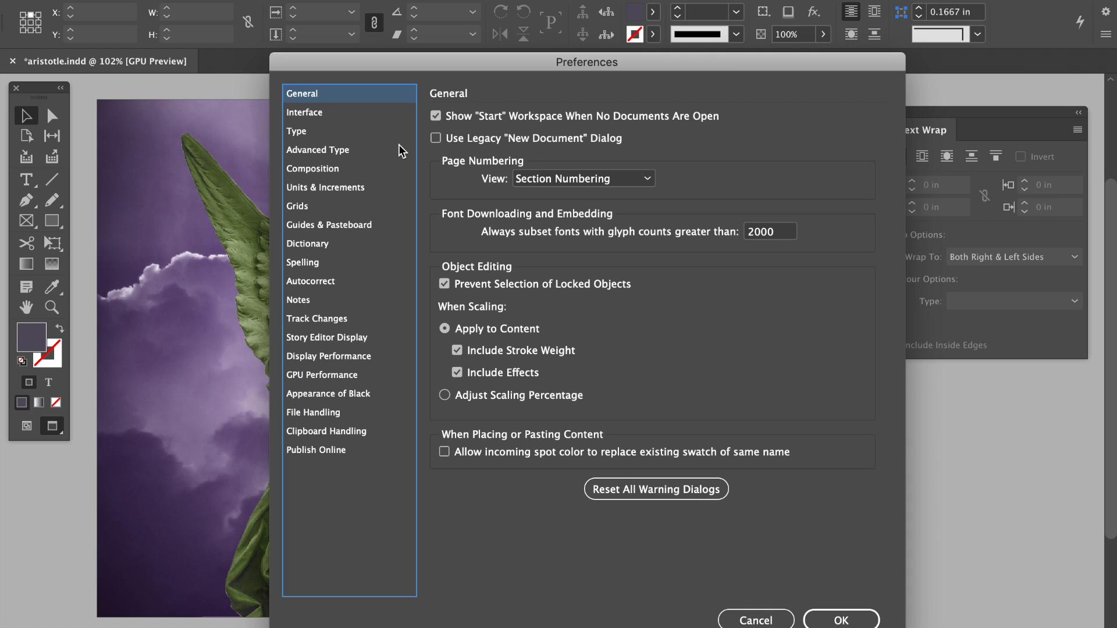
pyautogui.click(311, 171)
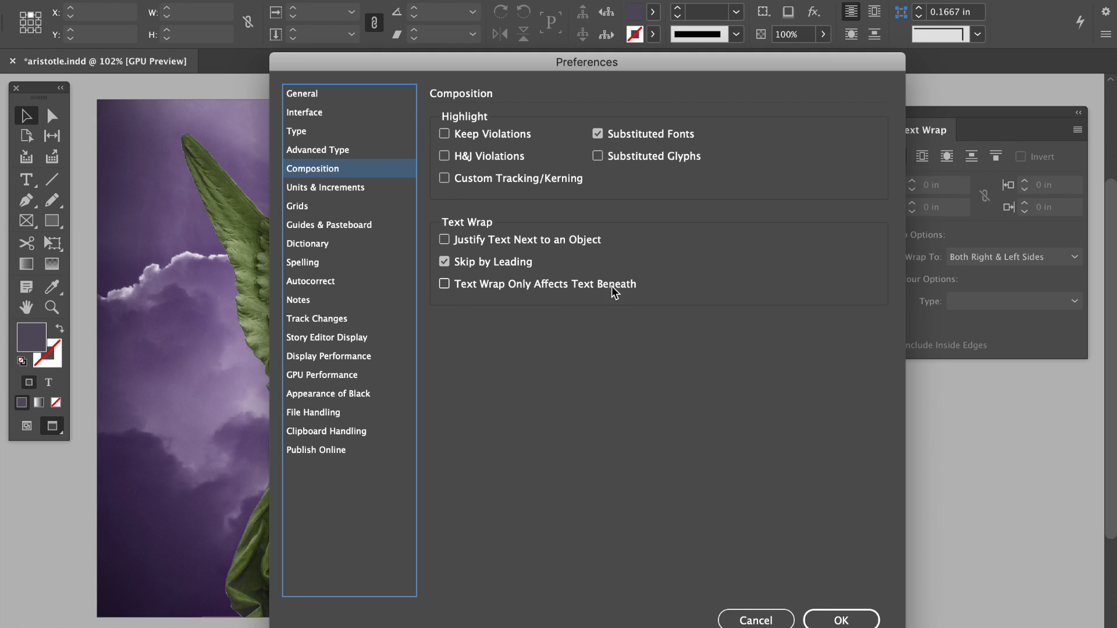
pyautogui.click(444, 283)
pyautogui.click(841, 621)
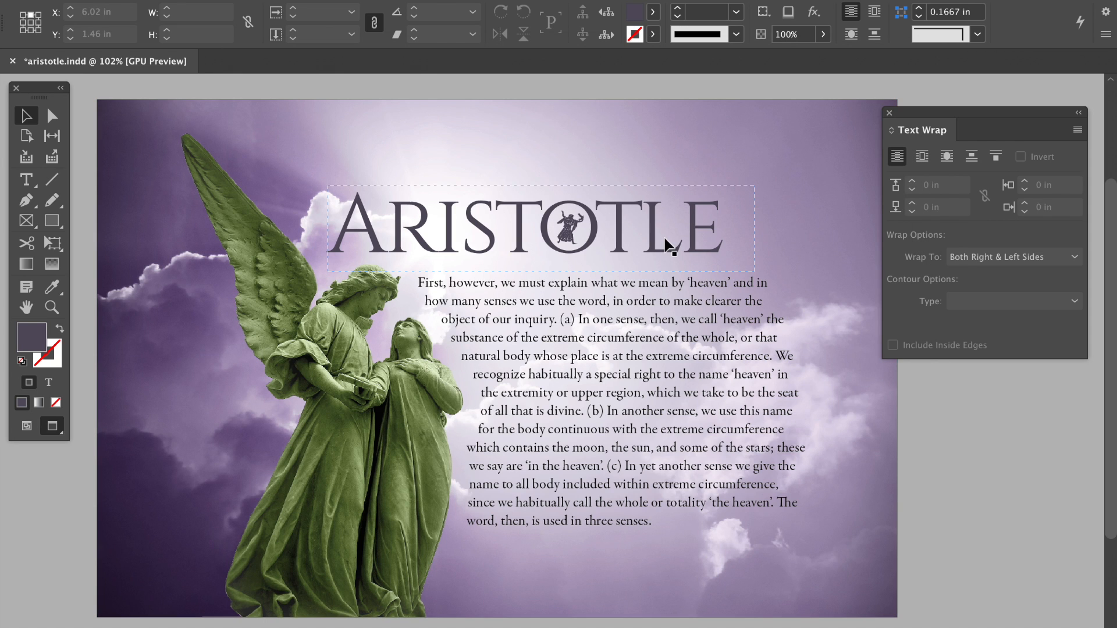
# - Try moving the statue to other positions beside the body text and undo the moves
pyautogui.click(362, 279)
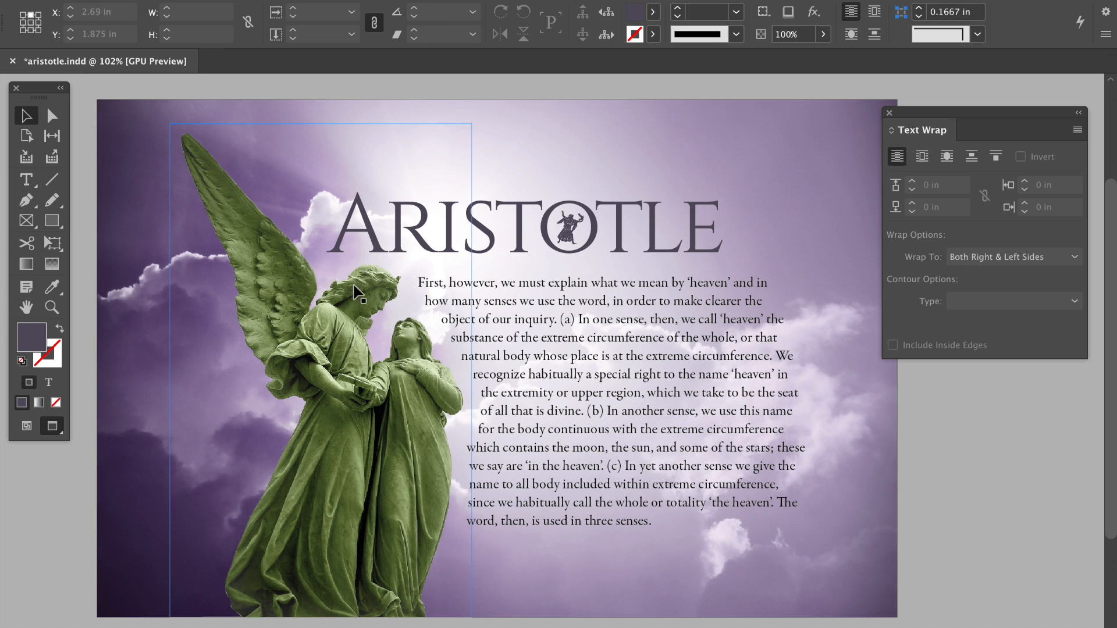
pyautogui.click(314, 285)
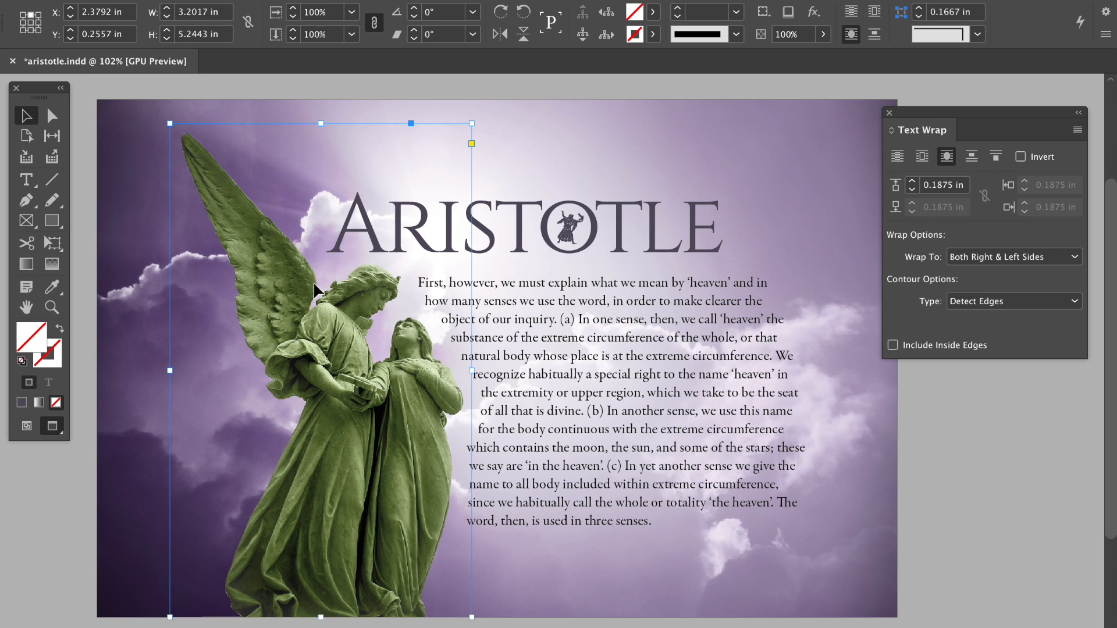
pyautogui.click(927, 549)
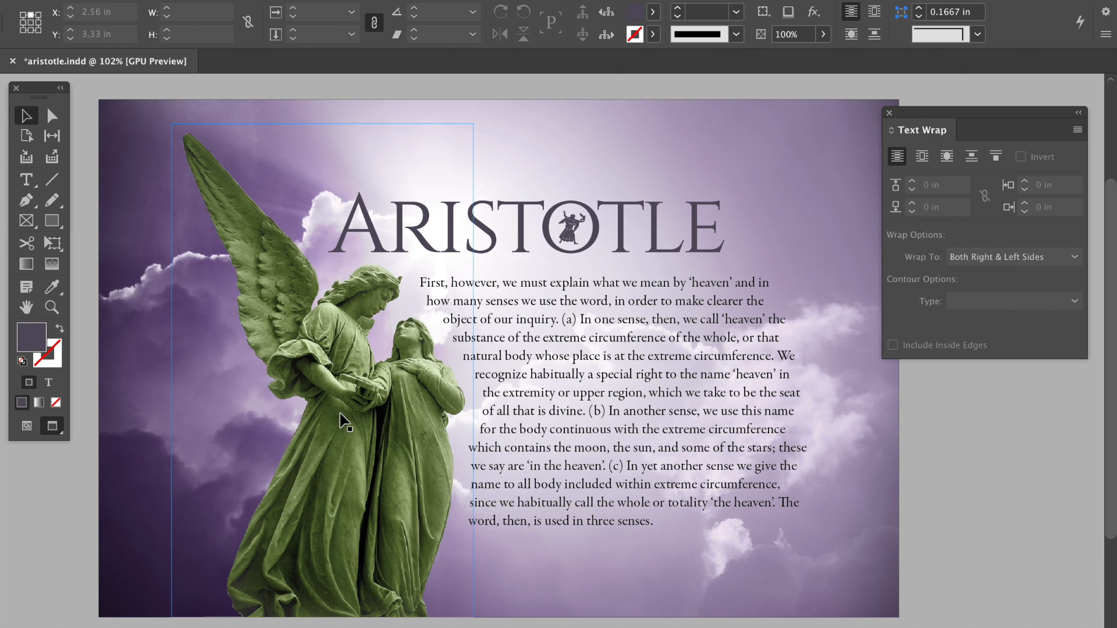
pyautogui.moveTo(339, 402); pyautogui.dragTo(361, 436)
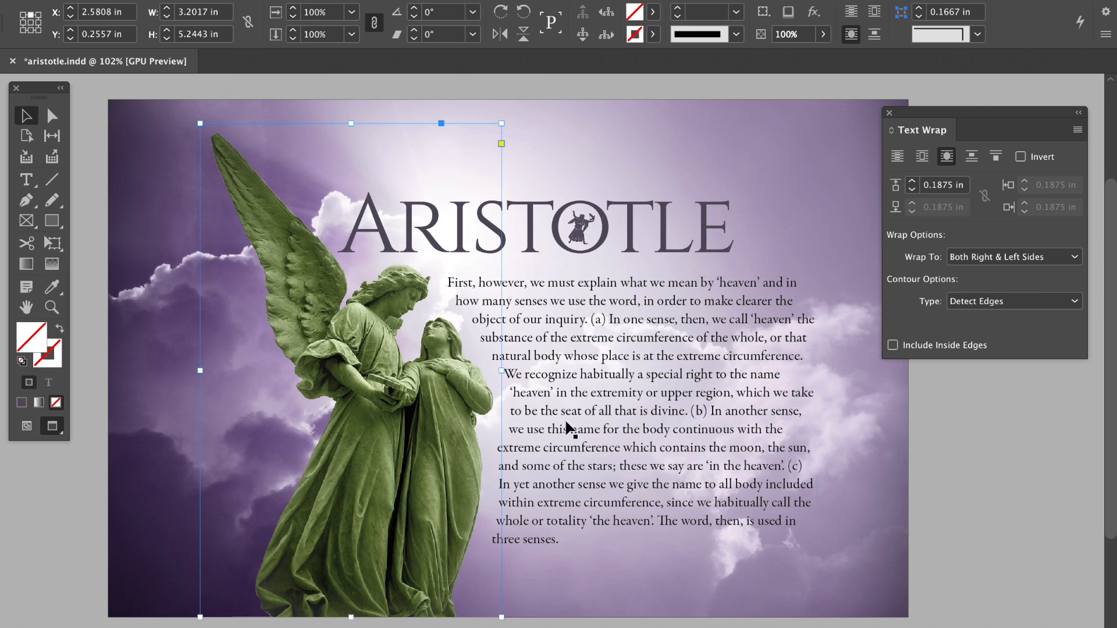
pyautogui.click(625, 401)
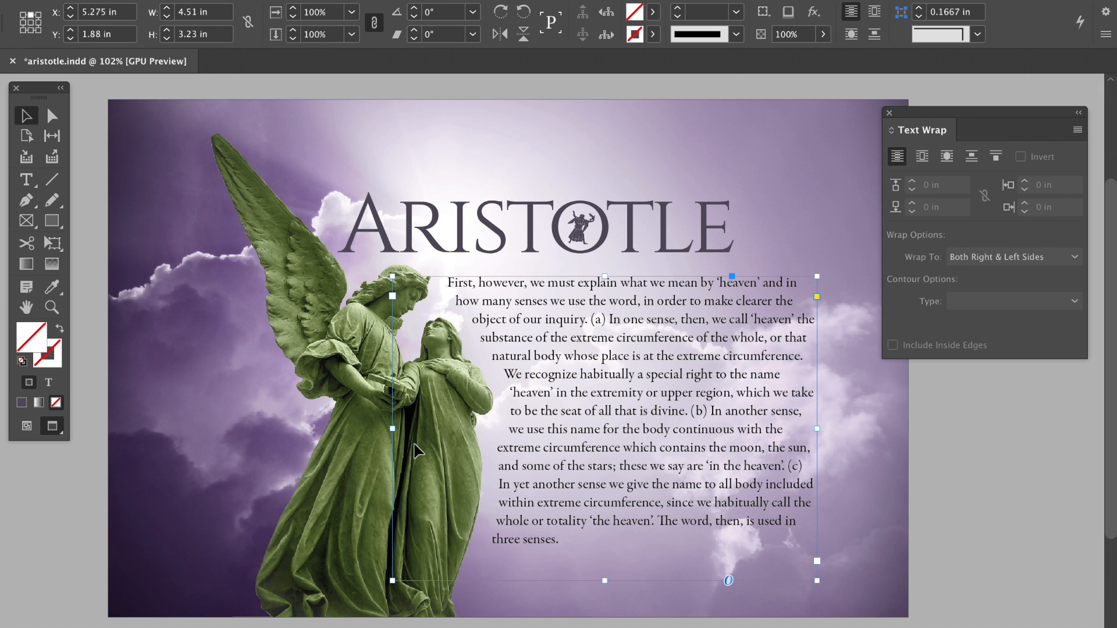
pyautogui.moveTo(348, 475); pyautogui.dragTo(396, 403)
pyautogui.press('super+z')
pyautogui.press('super+z')
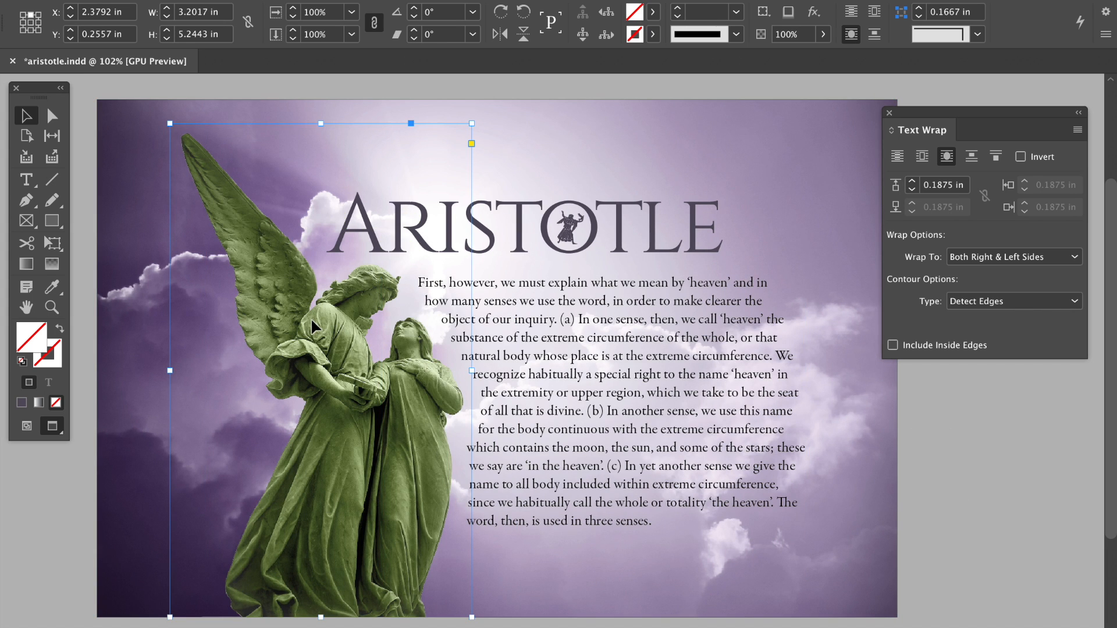
# - Remove the text wrap from the large statue image
pyautogui.click(980, 436)
pyautogui.click(345, 415)
pyautogui.click(897, 156)
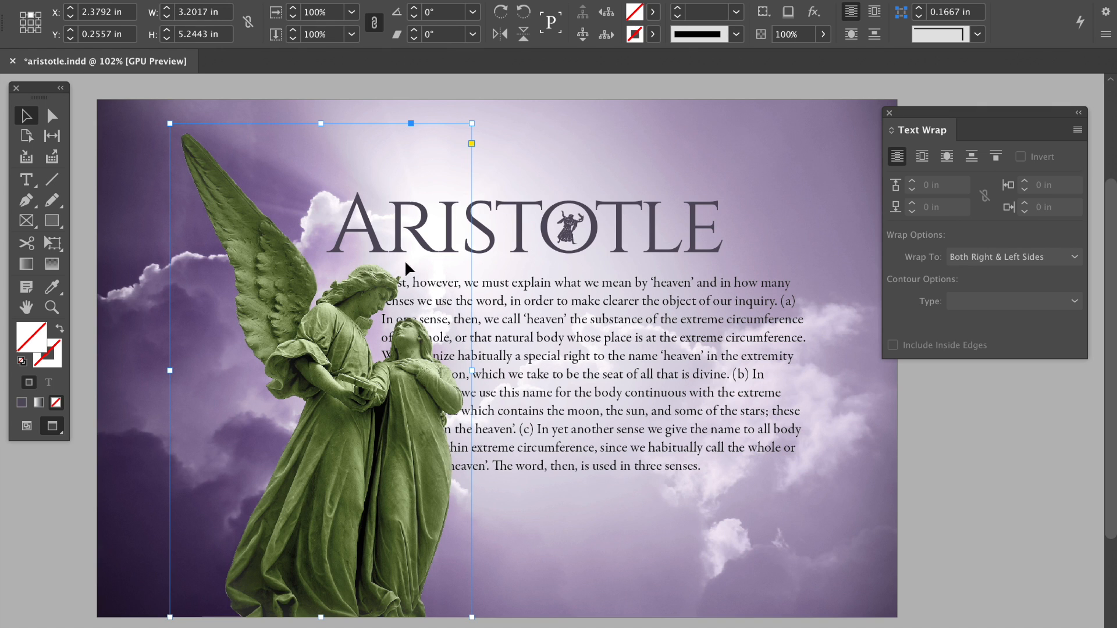
pyautogui.click(968, 462)
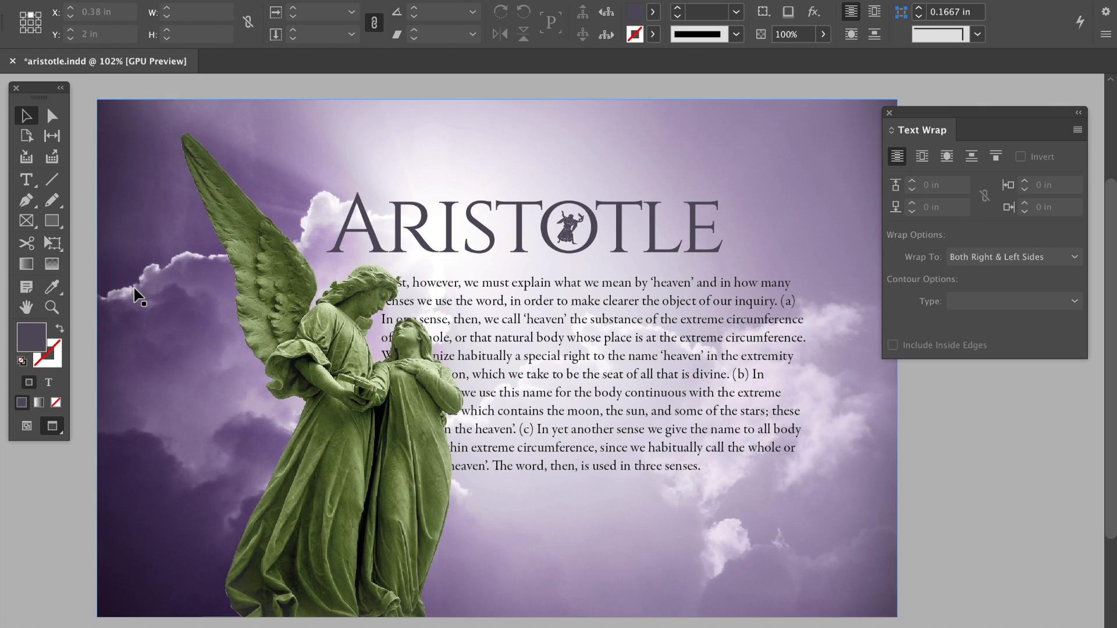
# - Trace the statue's text-facing outline with the Pen tool, from the wing tip over both heads to the smaller figure's elbow
pyautogui.click(35, 205)
pyautogui.click(206, 129)
pyautogui.click(302, 244)
pyautogui.click(316, 288)
pyautogui.moveTo(364, 264); pyautogui.dragTo(395, 279)
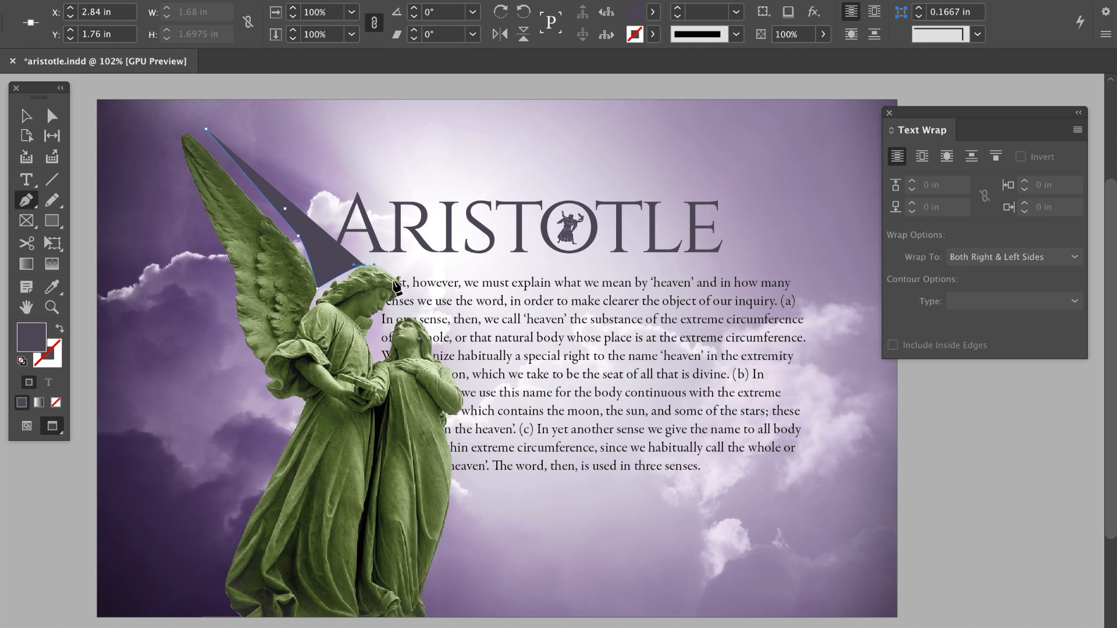
pyautogui.click(399, 314)
pyautogui.moveTo(431, 347); pyautogui.dragTo(462, 412)
pyautogui.click(431, 361)
pyautogui.click(447, 417)
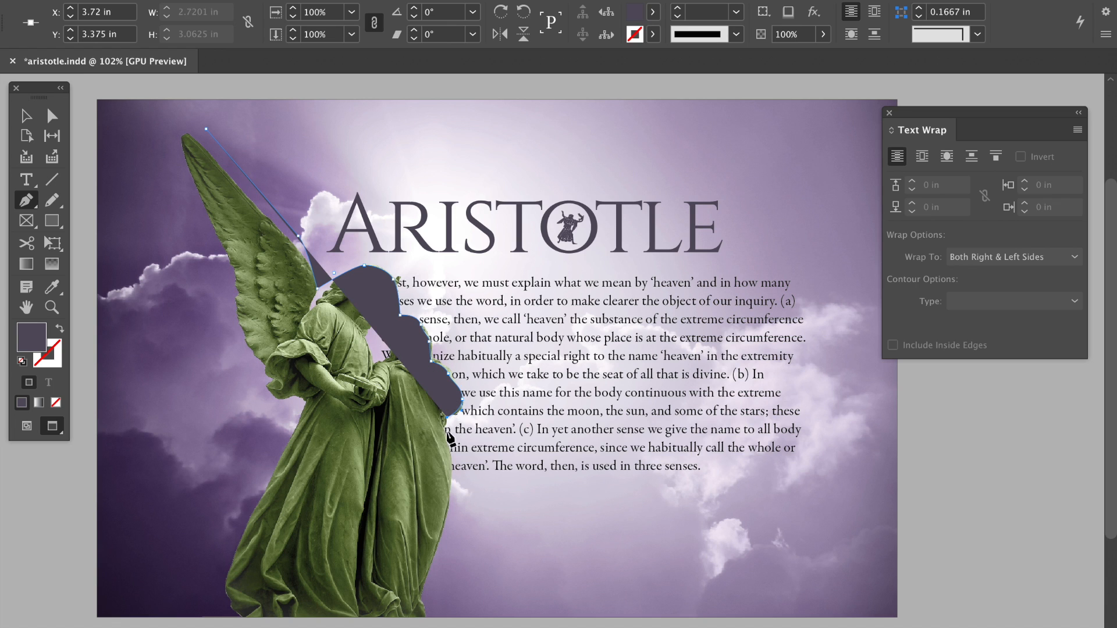
# - Continue the path down the robe, close it loosely behind the statue at the wing tip, and remove its fill
pyautogui.click(447, 431)
pyautogui.moveTo(451, 490); pyautogui.dragTo(443, 522)
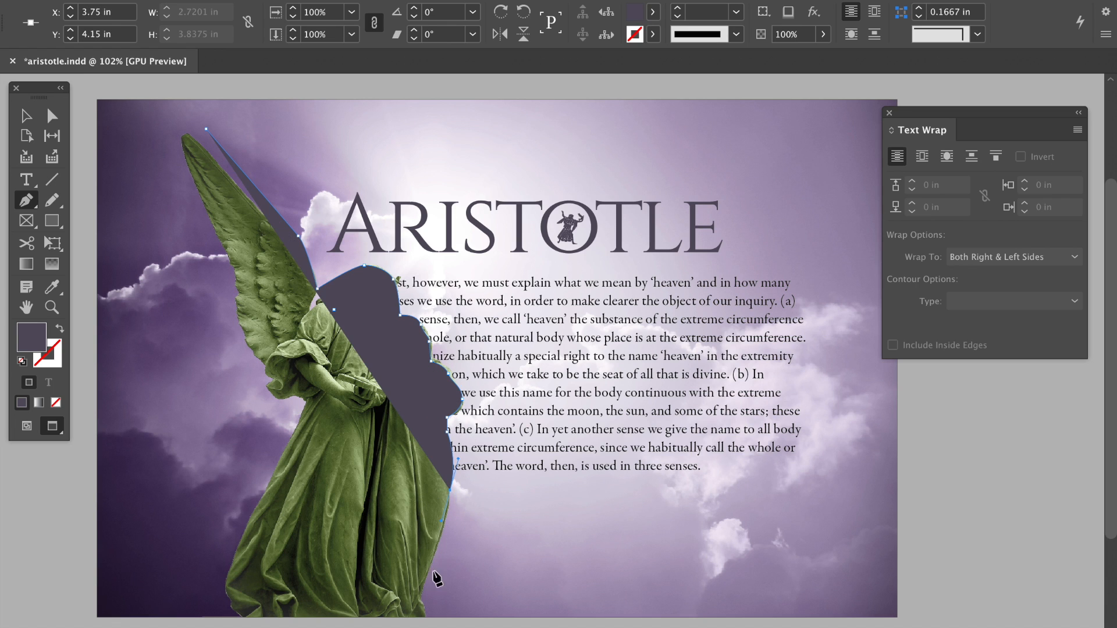
pyautogui.click(426, 588)
pyautogui.click(194, 604)
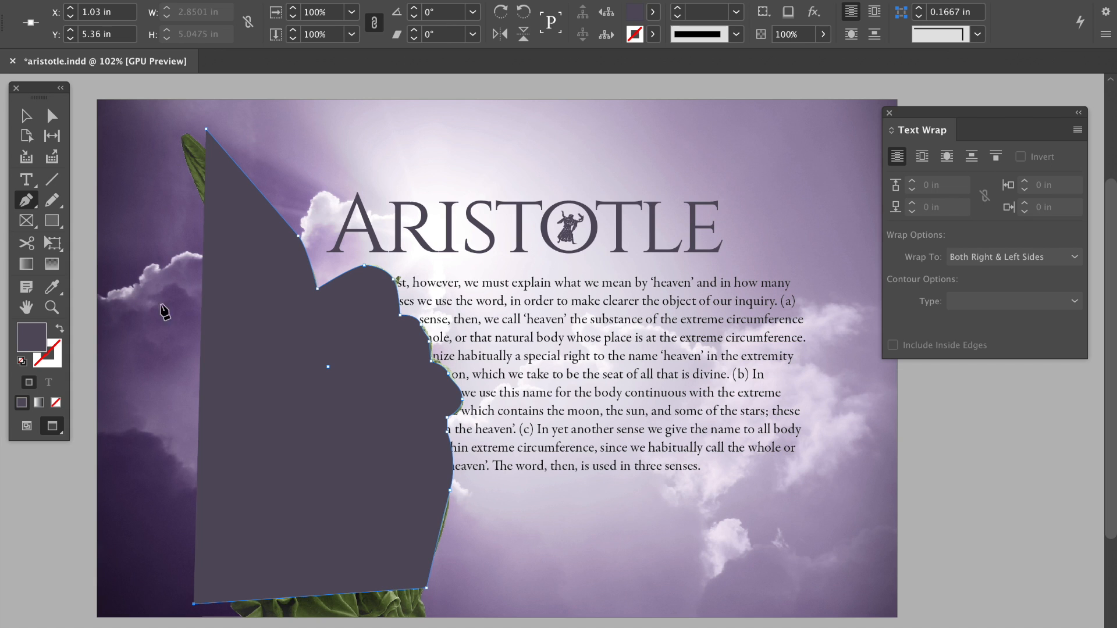
pyautogui.click(207, 129)
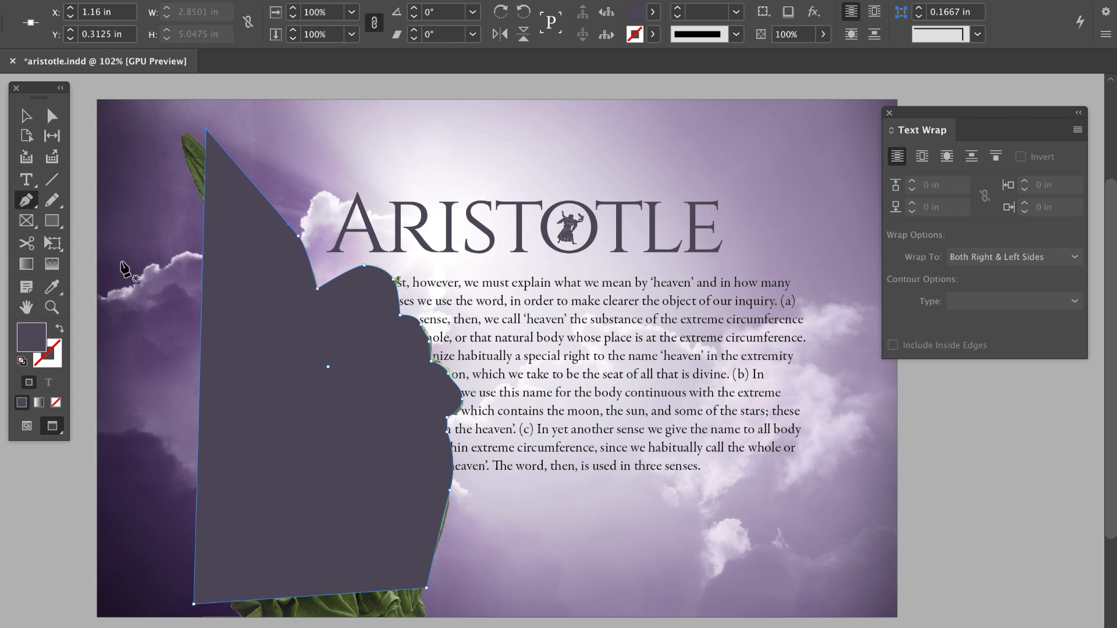
pyautogui.click(56, 403)
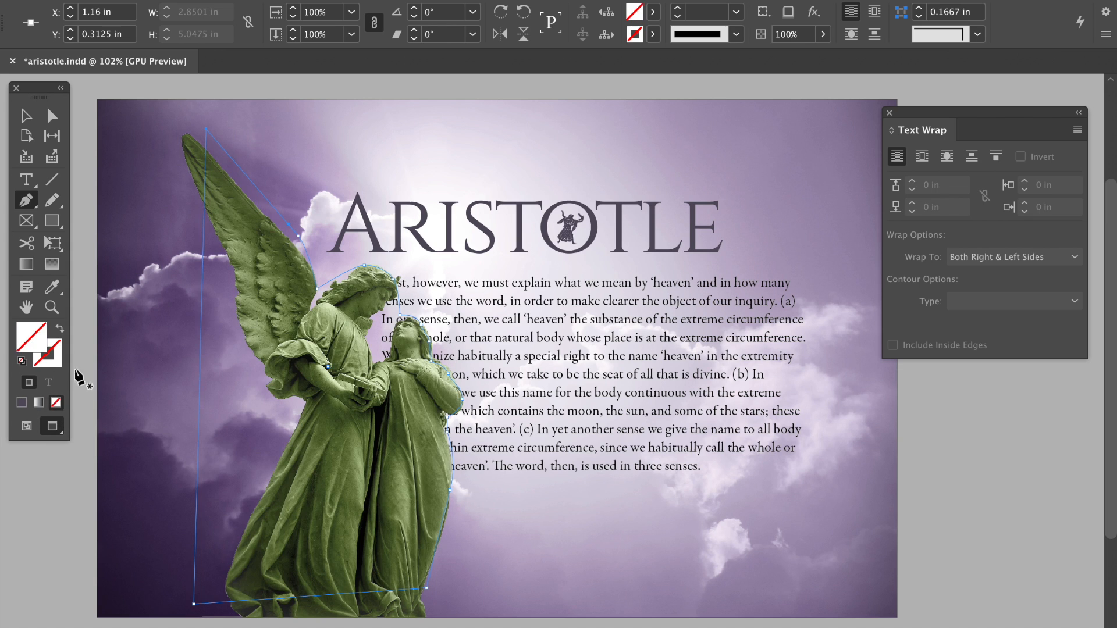
# - Wrap the text around the drawn path's object shape with a 0.1875 in offset
pyautogui.press('v')
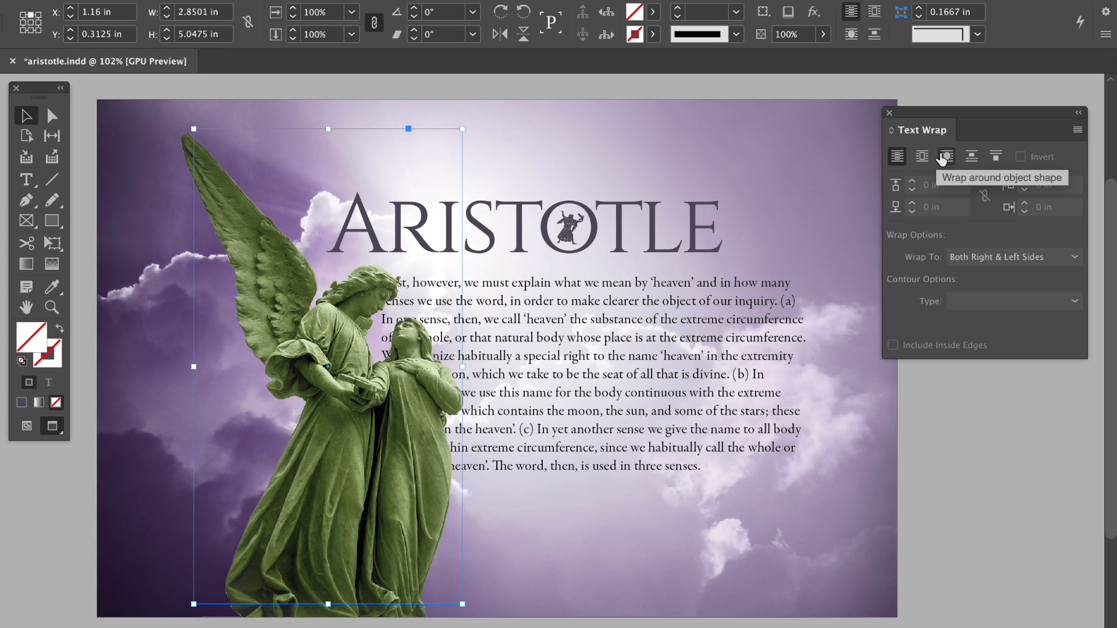
pyautogui.click(944, 156)
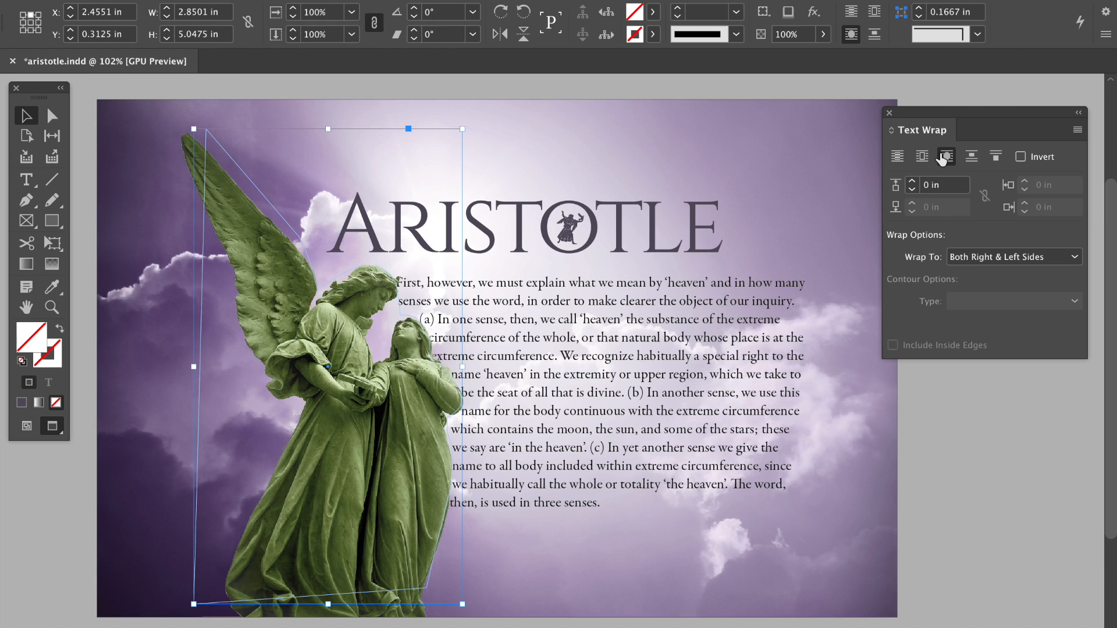
pyautogui.click(912, 181)
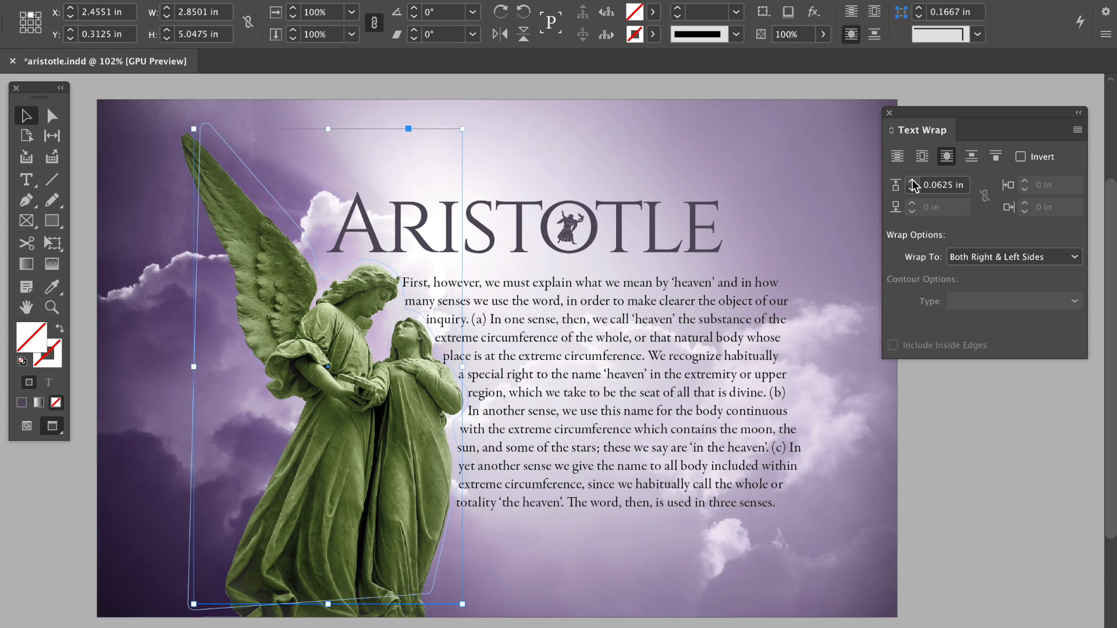
pyautogui.click(912, 181)
pyautogui.click(912, 181)
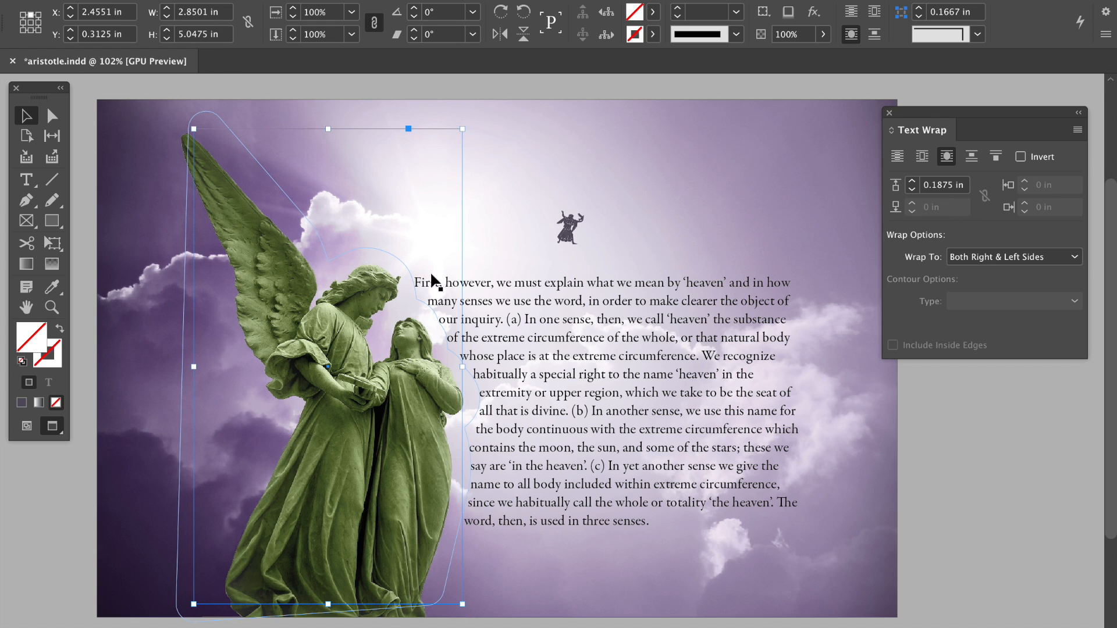
# - Bring the Aristotle title above the wrap path and narrow the body text frame slightly from its right edge
pyautogui.click(645, 240)
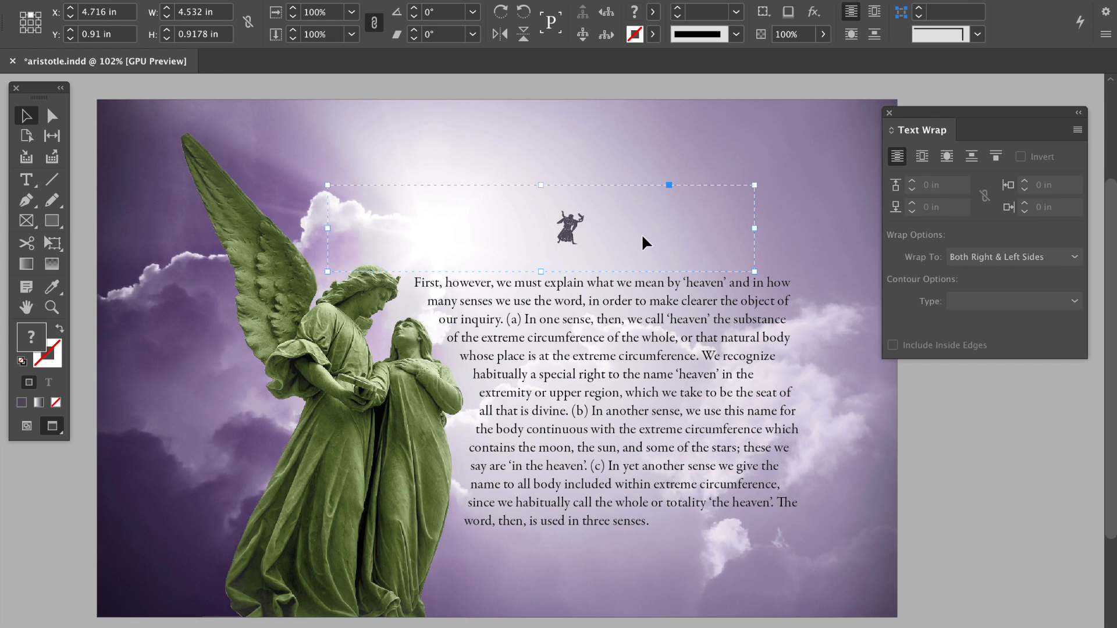
pyautogui.click(917, 406)
pyautogui.click(773, 419)
pyautogui.moveTo(808, 427); pyautogui.dragTo(797, 427)
pyautogui.click(965, 441)
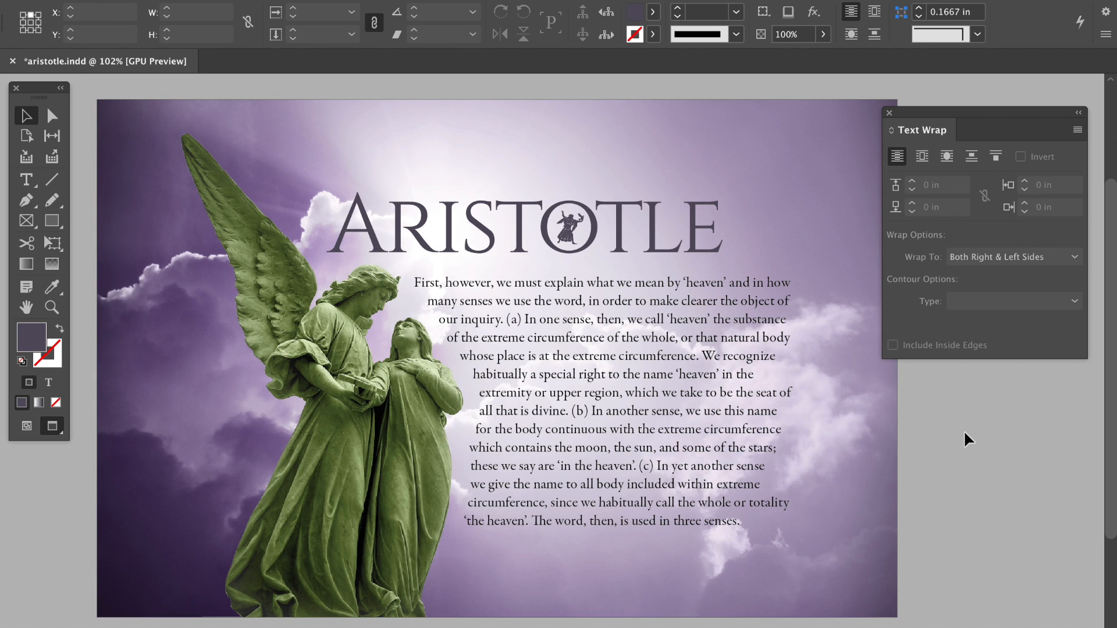